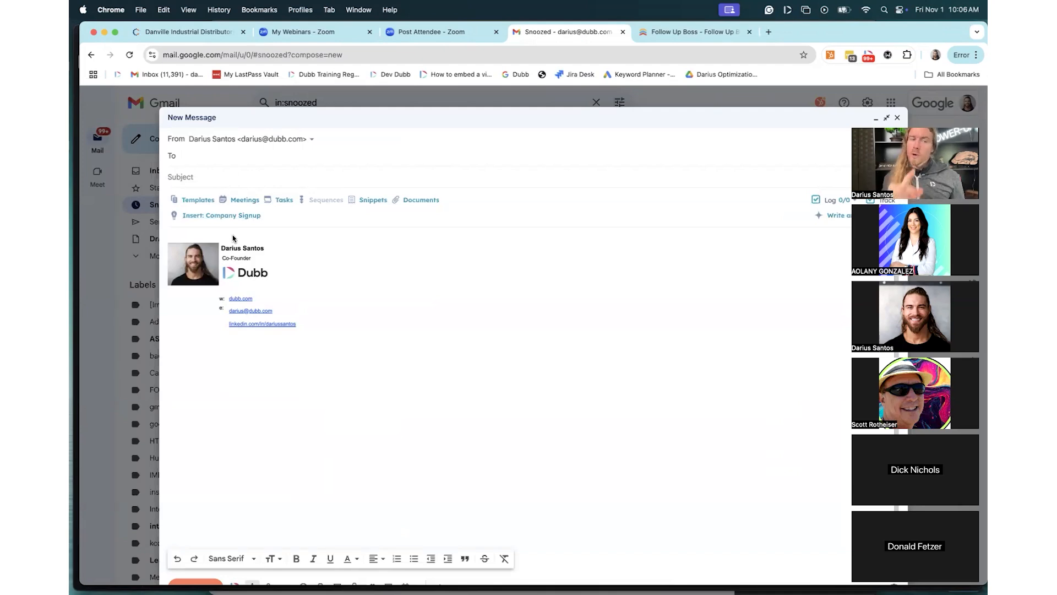
- Clear the signature from the body of the new message
click(300, 329)
key(super+a)
key(BackSpace)
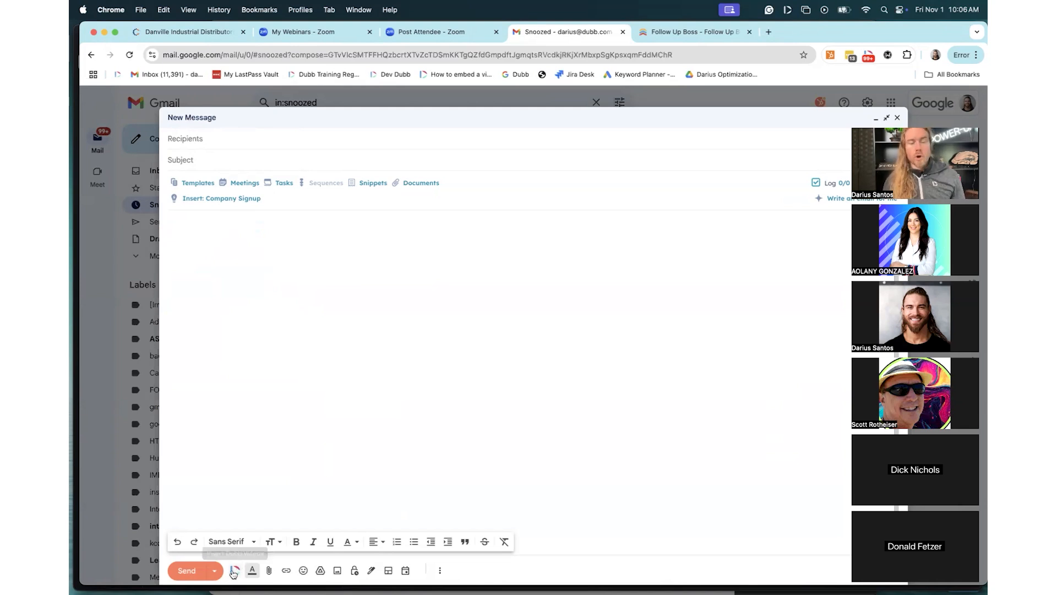
- Search Google for "dubb chrome extension" in a new tab
click(769, 32)
text(dub)
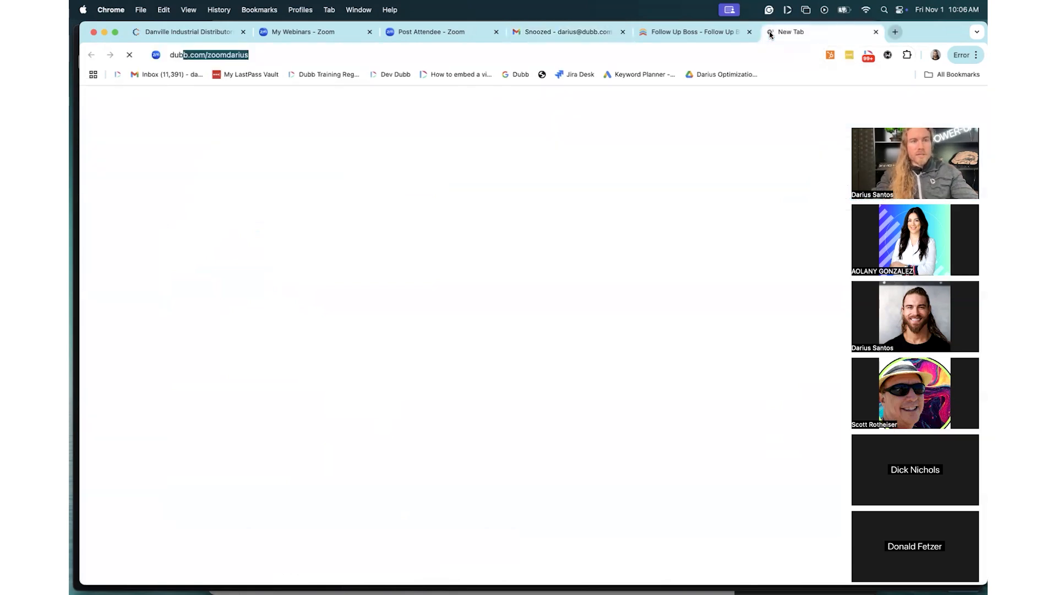
text(b chrome)
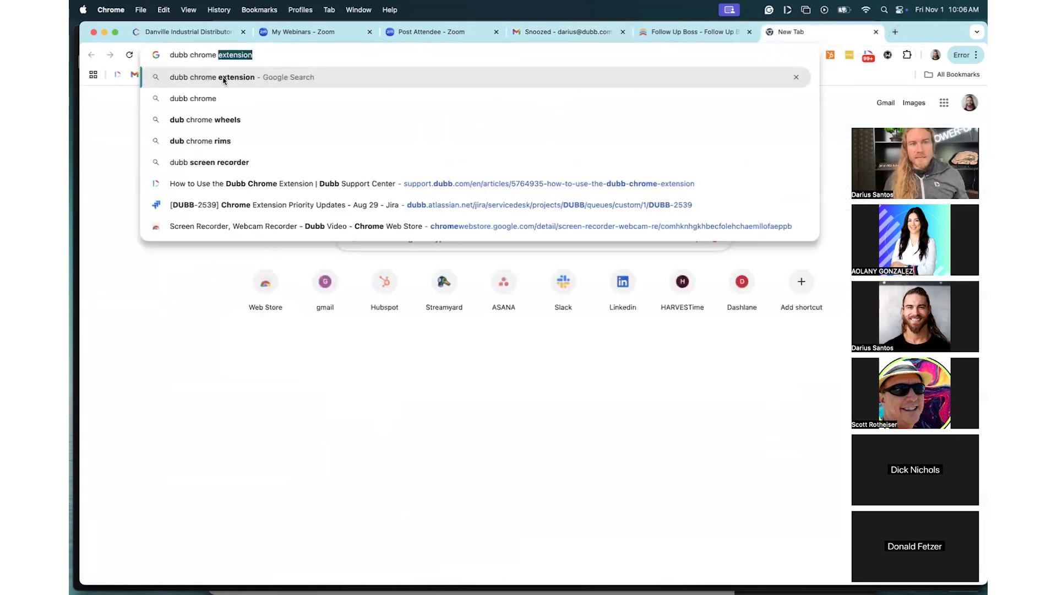
key(Return)
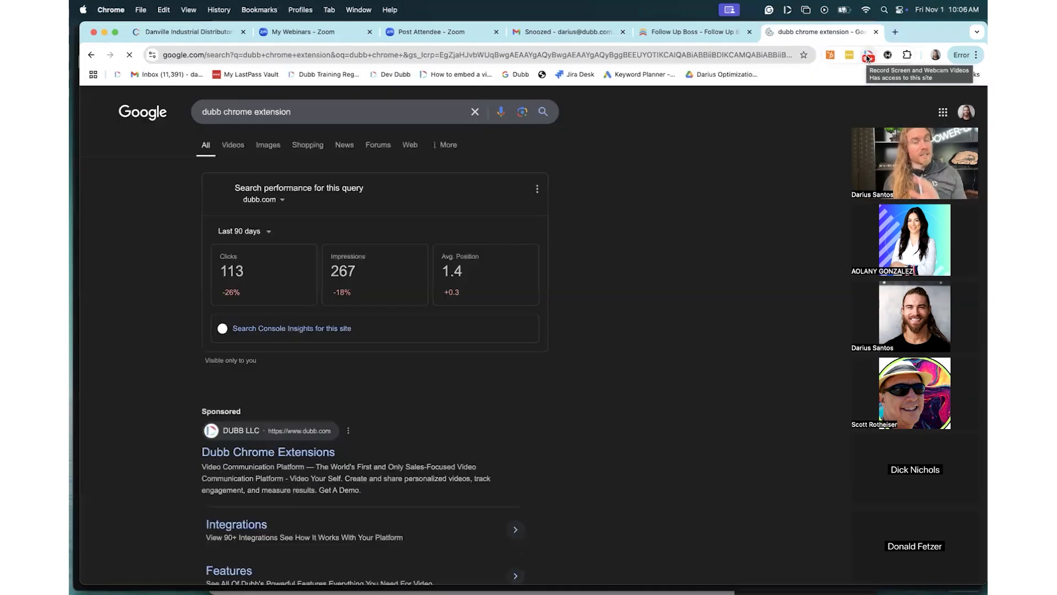
- Return to the Gmail draft, record a Dubb camera video up to completion, and refresh the video list
click(567, 34)
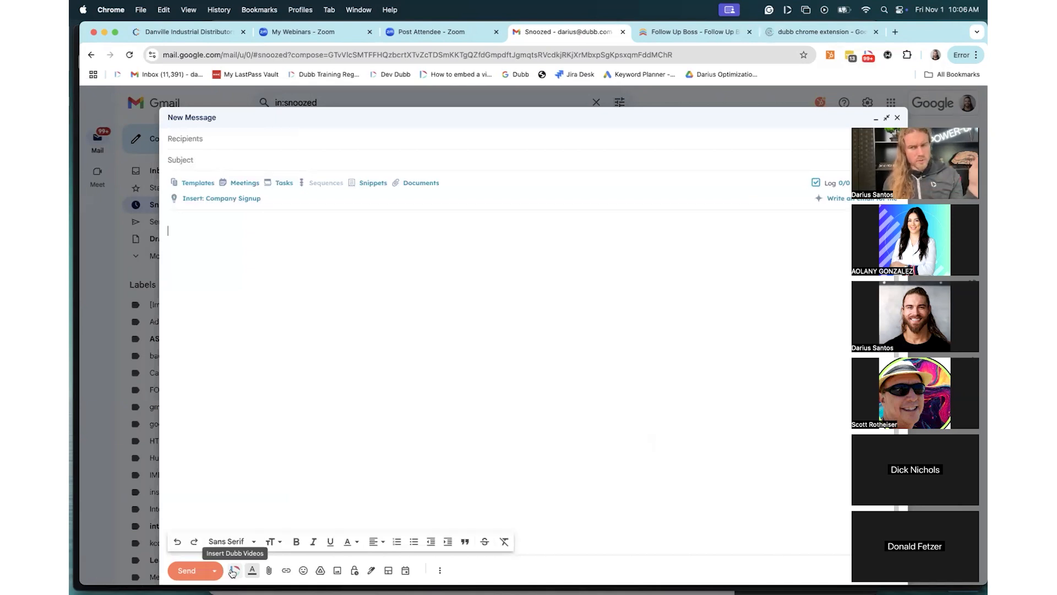
click(234, 571)
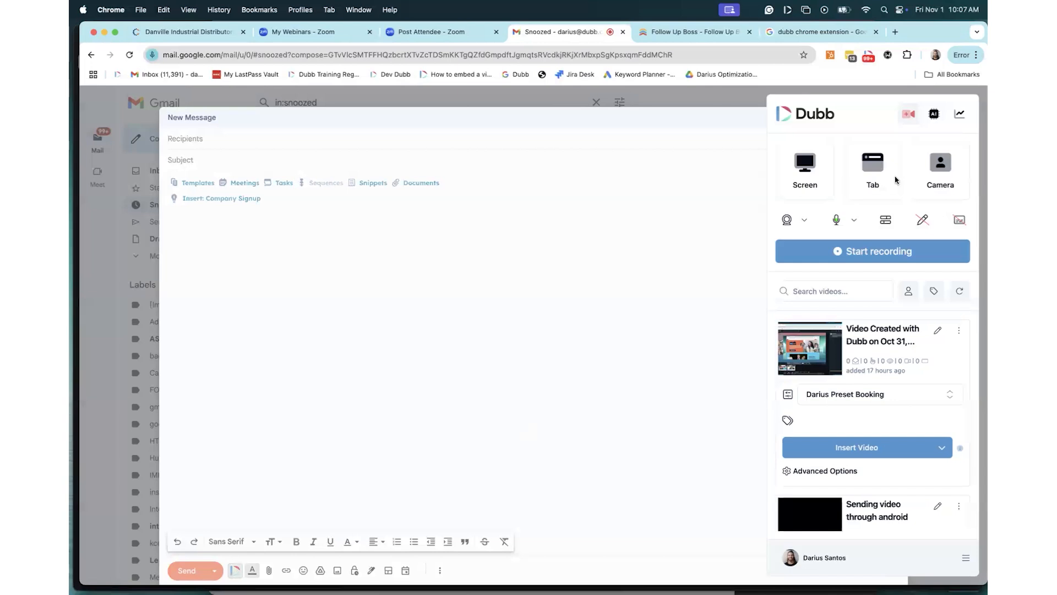
click(940, 165)
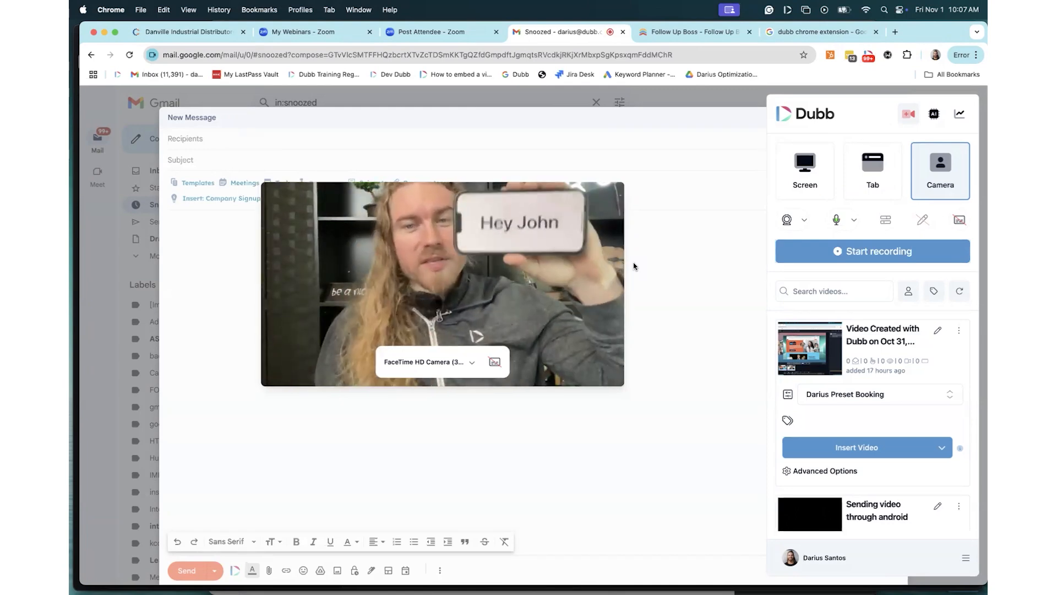
click(854, 251)
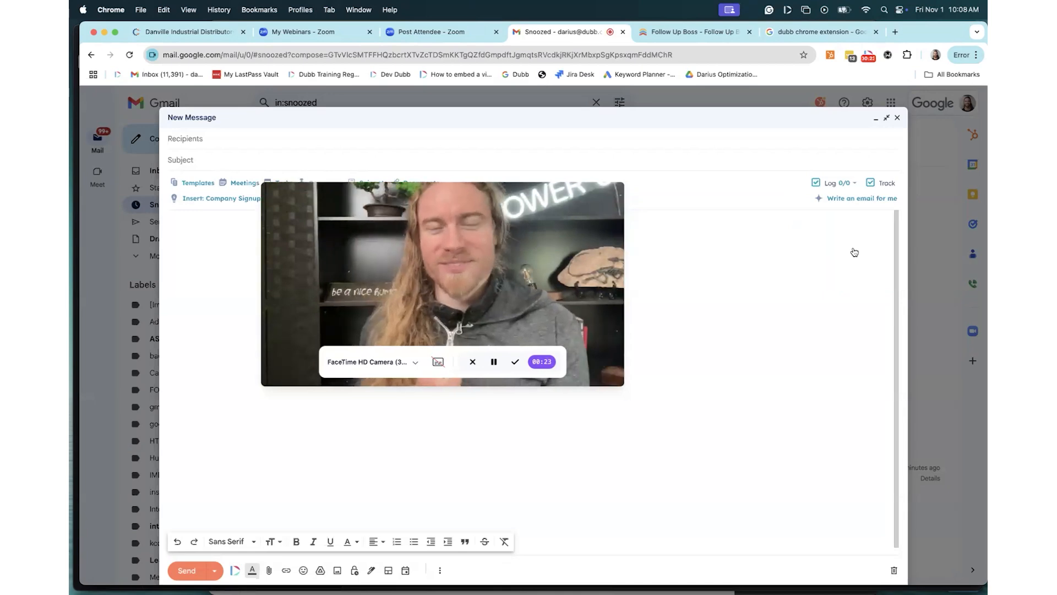
click(513, 362)
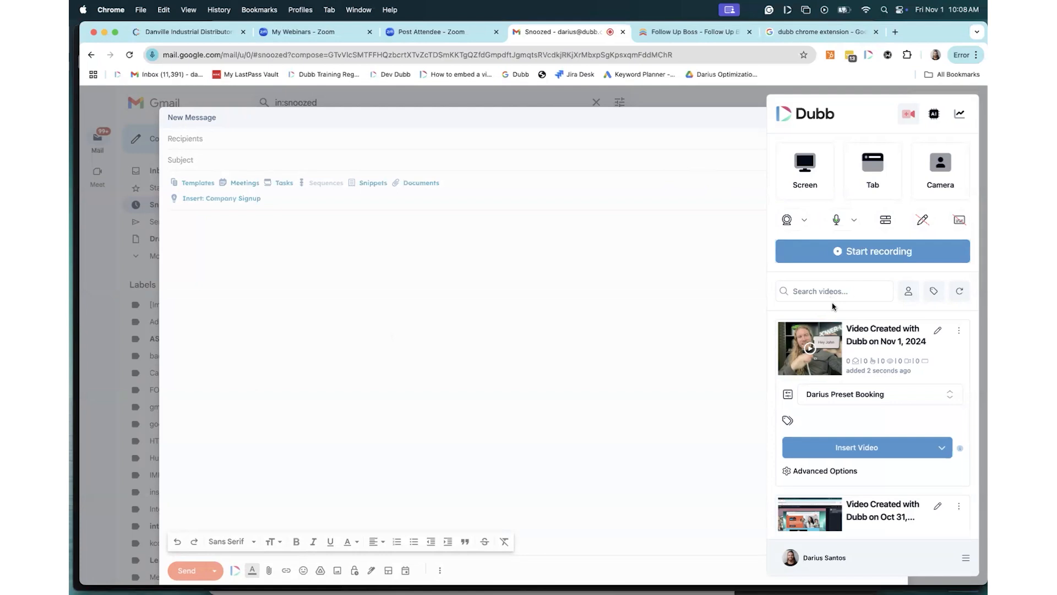
click(960, 290)
- Enter "{Video for you}" followed by a play-button emoji as the message subject
click(191, 164)
click(188, 158)
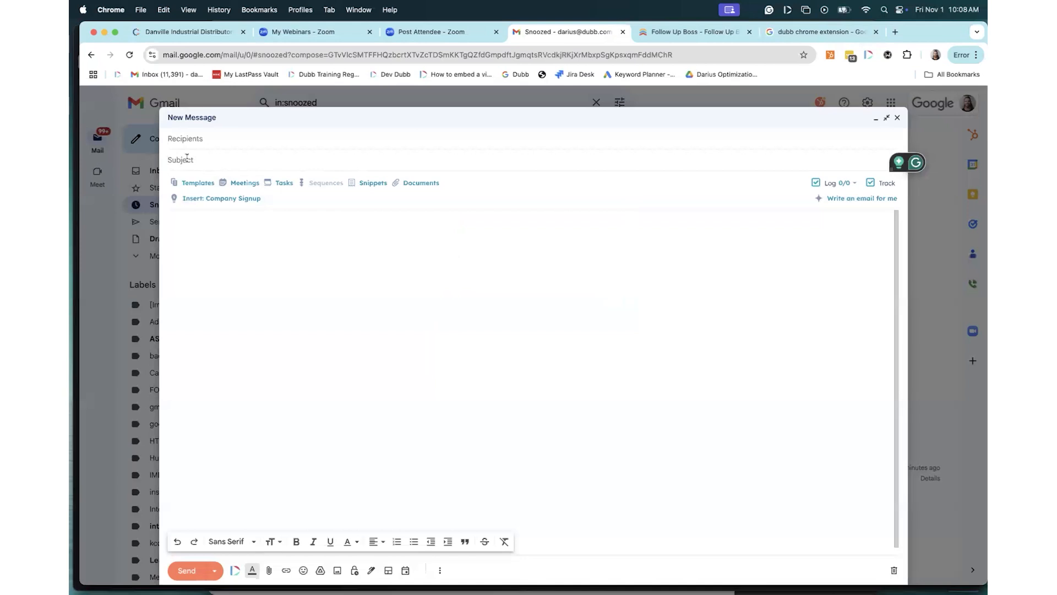
text({Video)
key(ctrl+super+space)
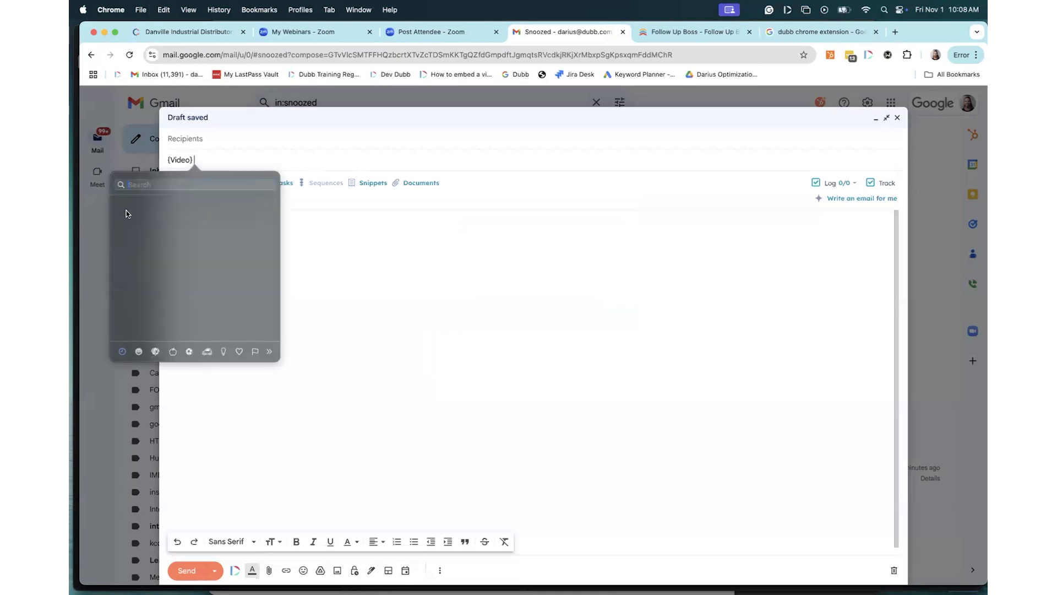
click(128, 211)
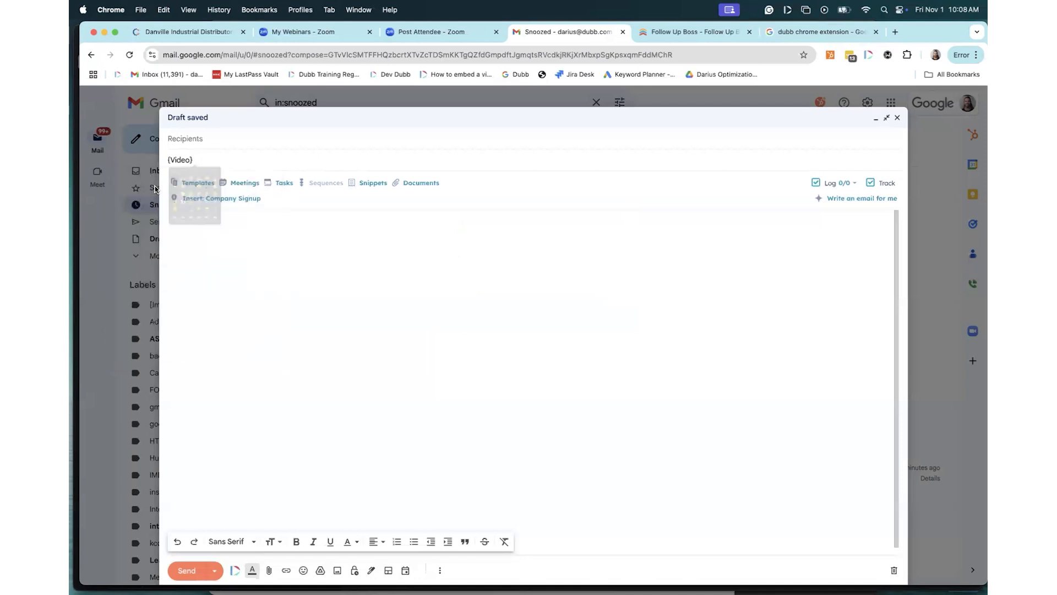
click(190, 159)
text(for you)
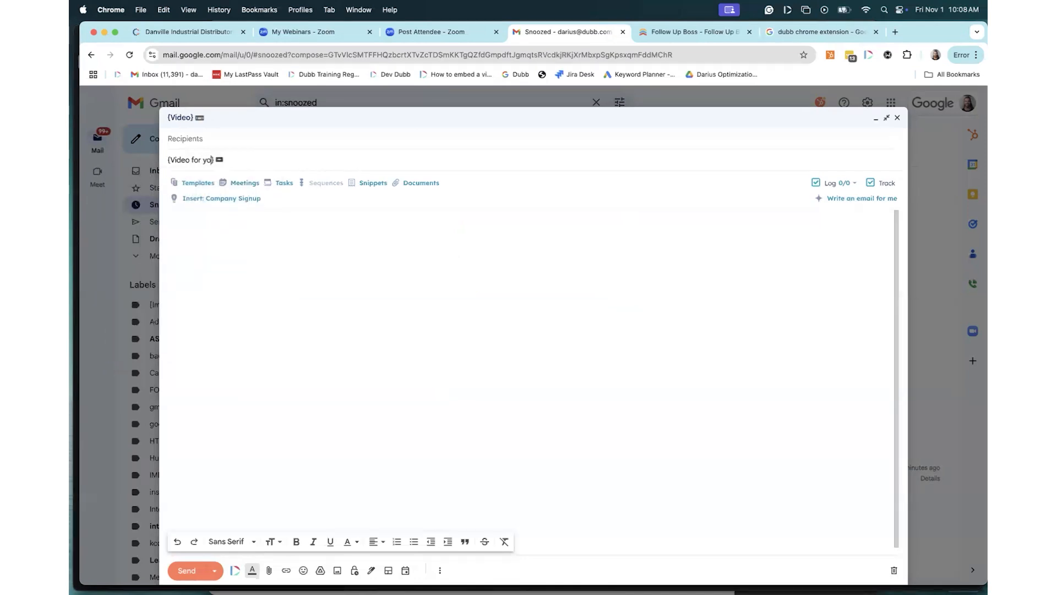
- Add "I made" before "Video" in the subject and append the word "Subject" after the emoji
click(172, 160)
text(I made)
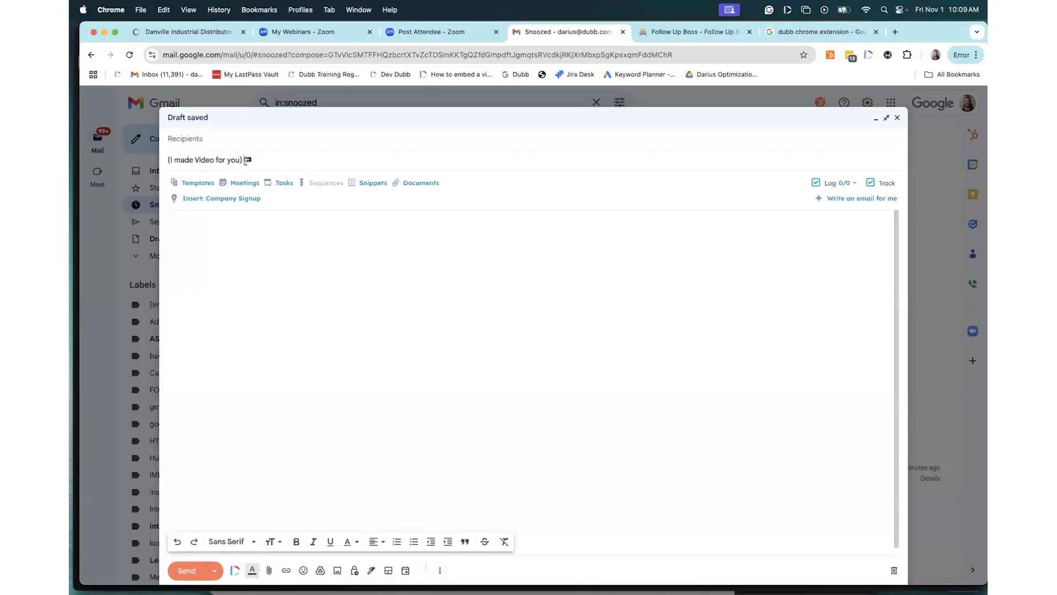
drag(243, 160, 163, 165)
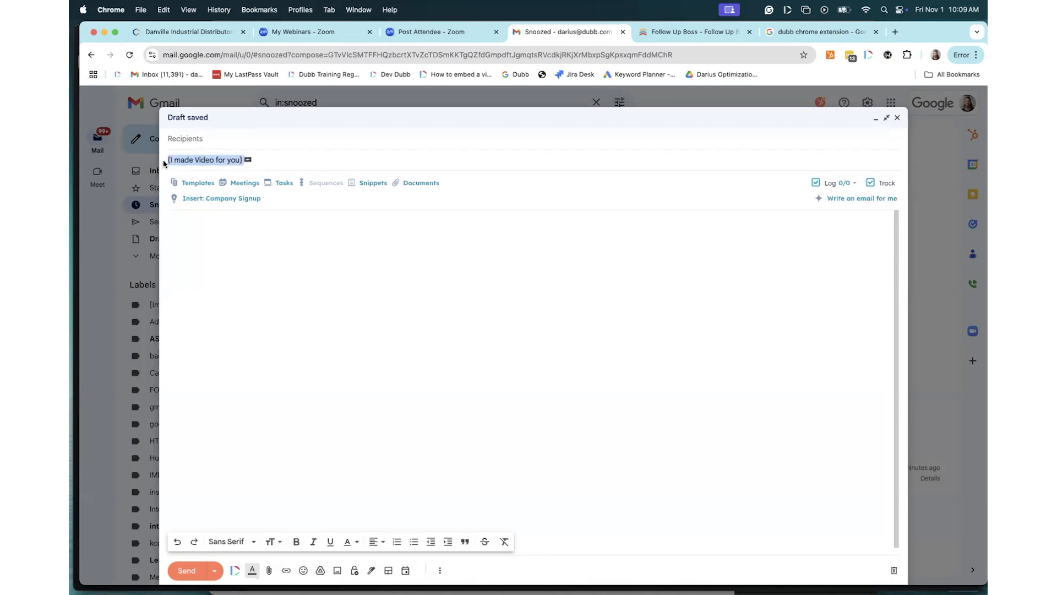
click(261, 159)
text(Subj)
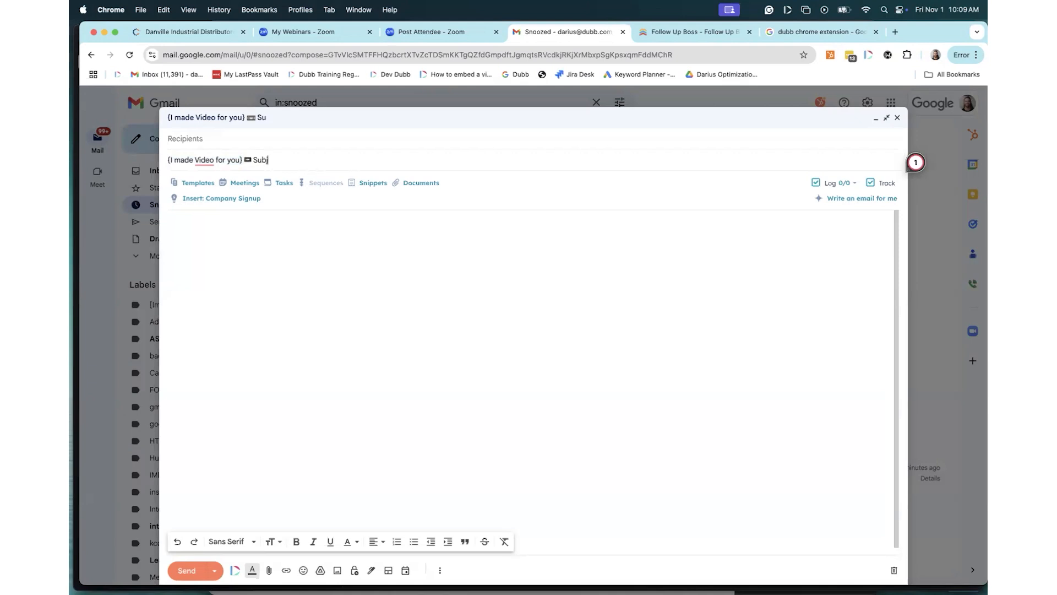
text(ect)
drag(252, 161, 284, 160)
- Remove "{I made" from the start of the subject line and highlight the remaining text
click(205, 159)
click(212, 190)
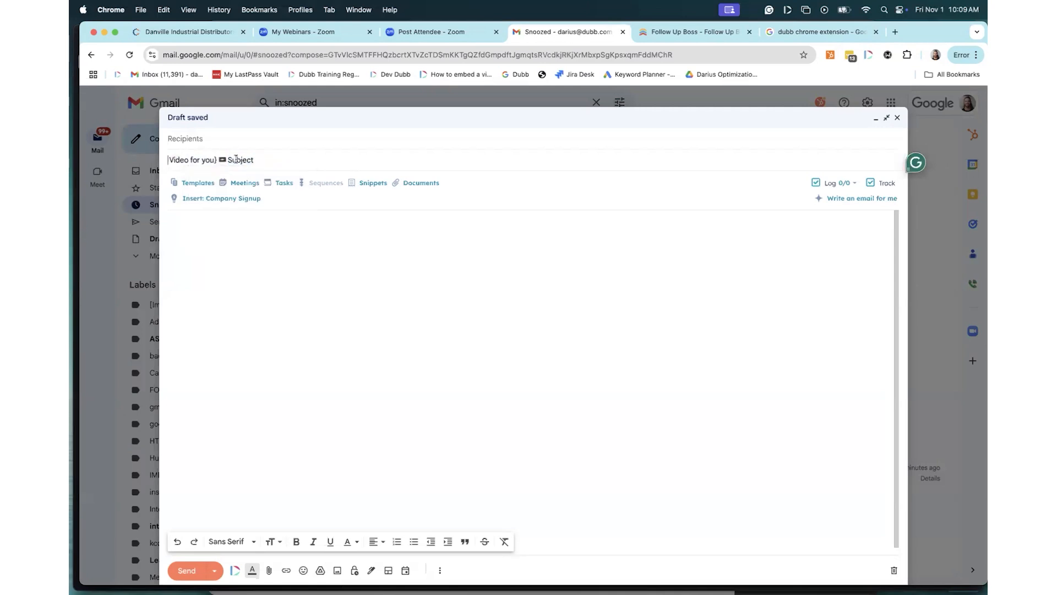
drag(228, 159, 282, 160)
click(207, 231)
drag(258, 159, 121, 160)
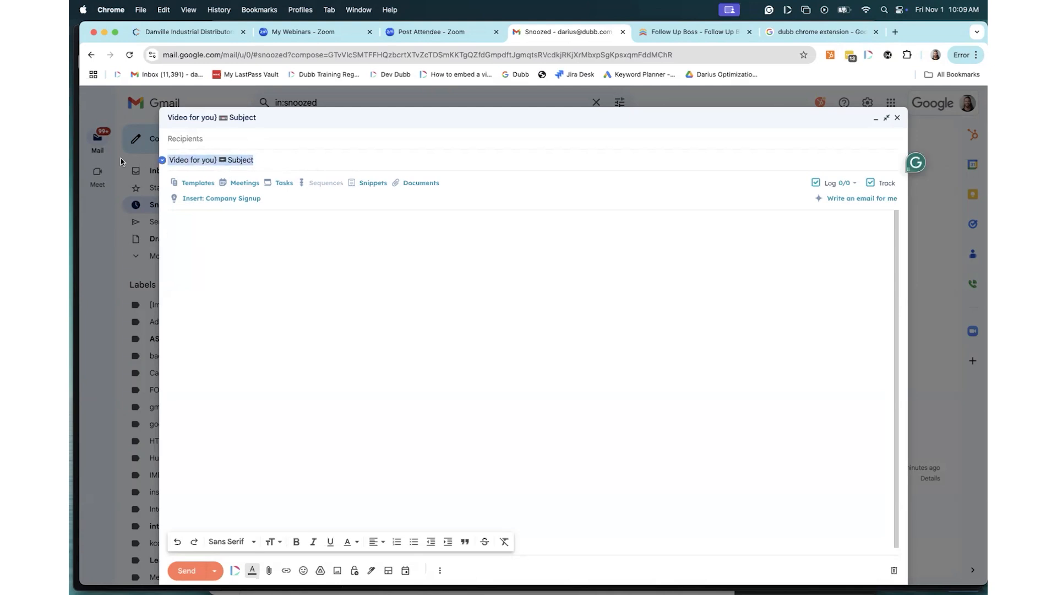
- Write a "Hey" greeting with the recipient's first name and the line "Check out this video about X" in the message body
click(197, 226)
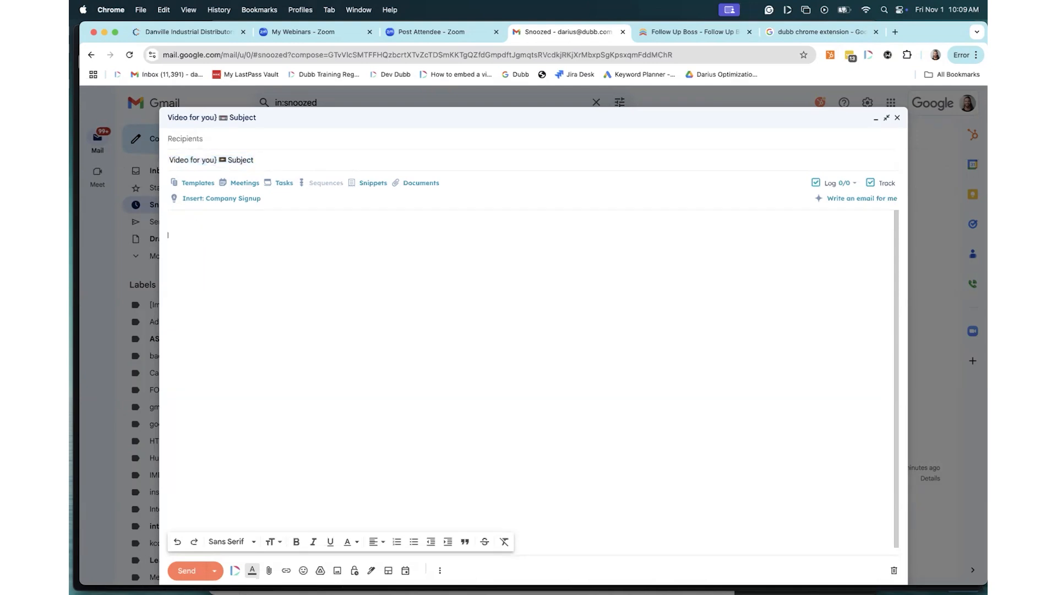
text(Hey John)
key(Return)
text(Check out this vidoeabout X)
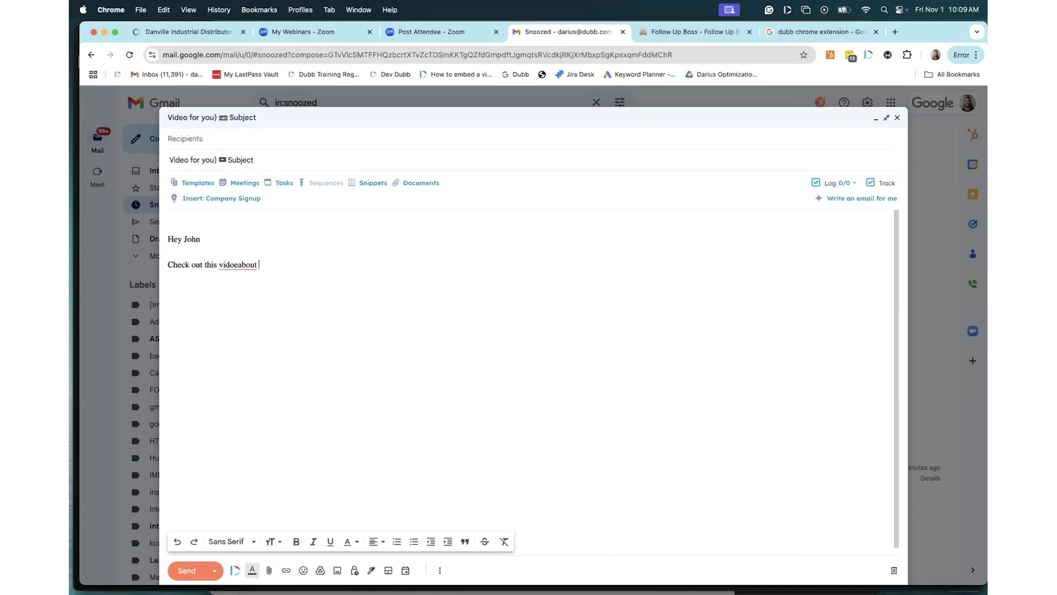
click(236, 268)
key(BackSpace)
key(BackSpace)
text(eo)
double_click(264, 265)
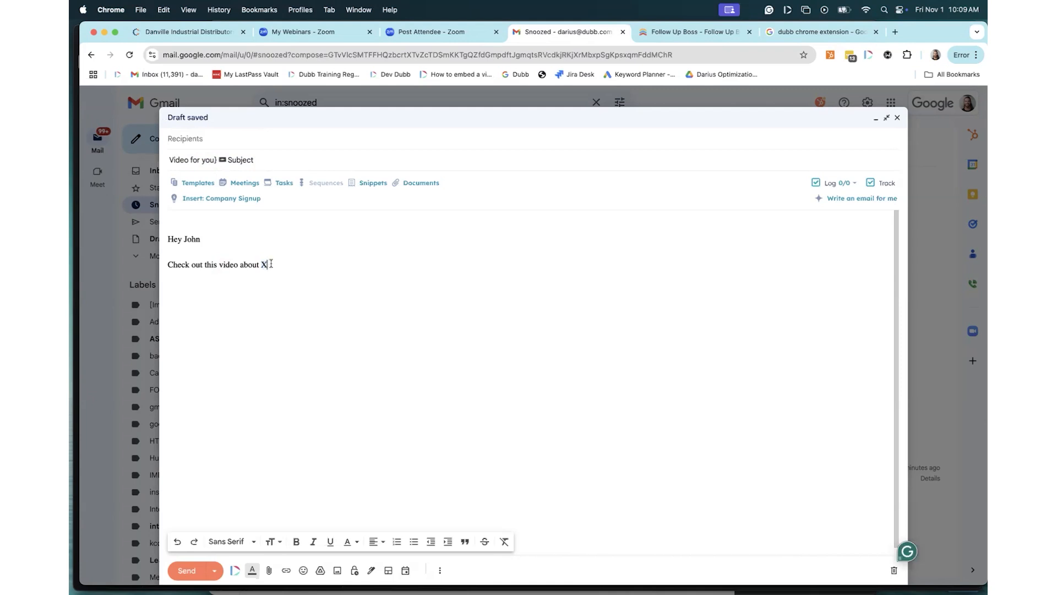
drag(261, 264, 266, 264)
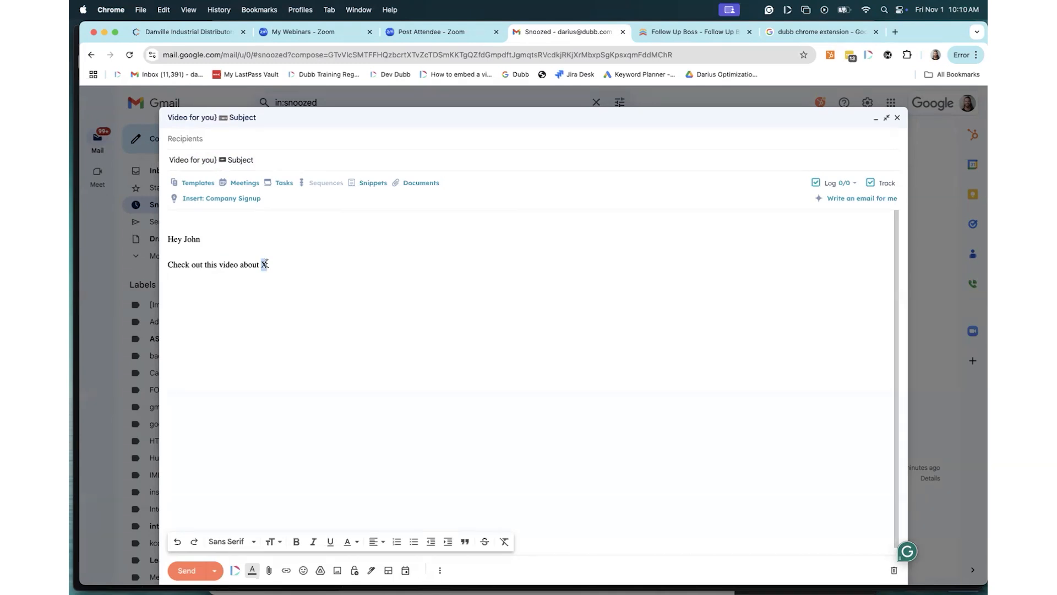
- Add the closing line "Let me know your thoughts" below the video sentence, separated by a blank line
click(266, 264)
key(Return)
key(Return)
text(Let me know your thoughts)
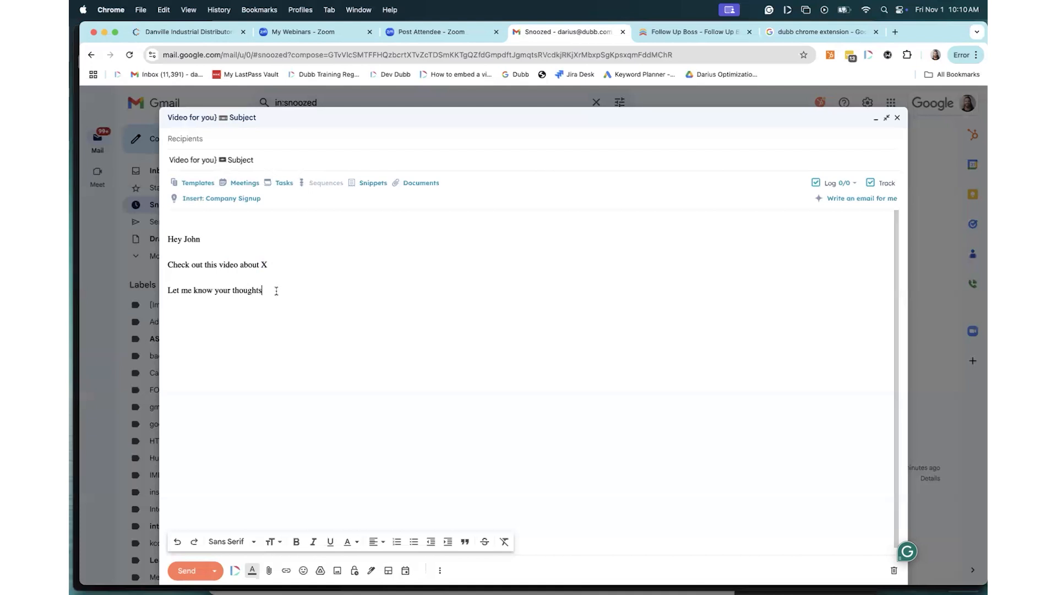
drag(276, 290, 168, 289)
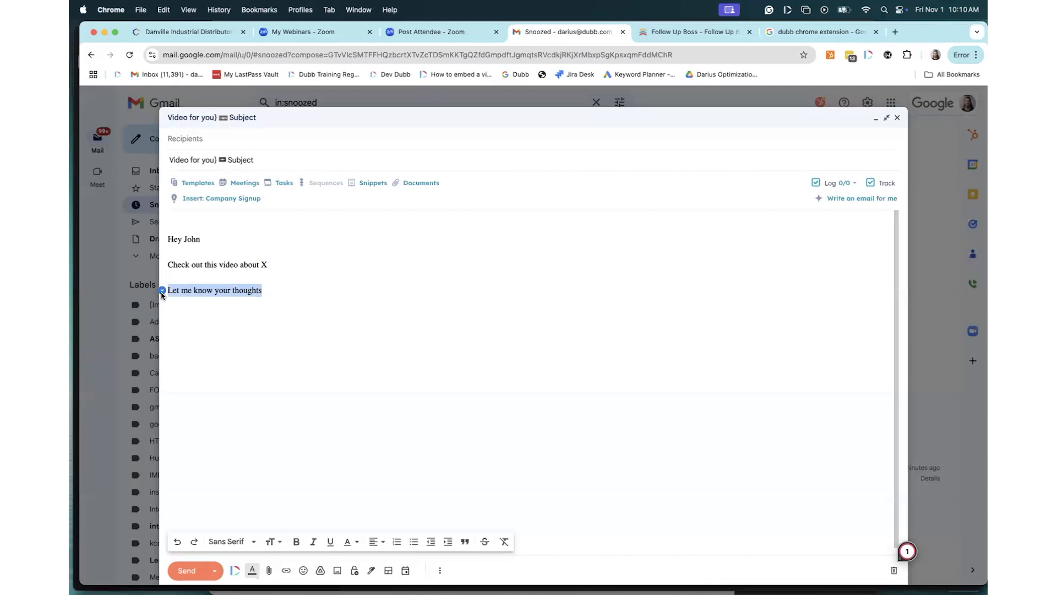
- Remove the blank space so "Let me know your thoughts" sits directly under the video sentence
click(276, 265)
key(Return)
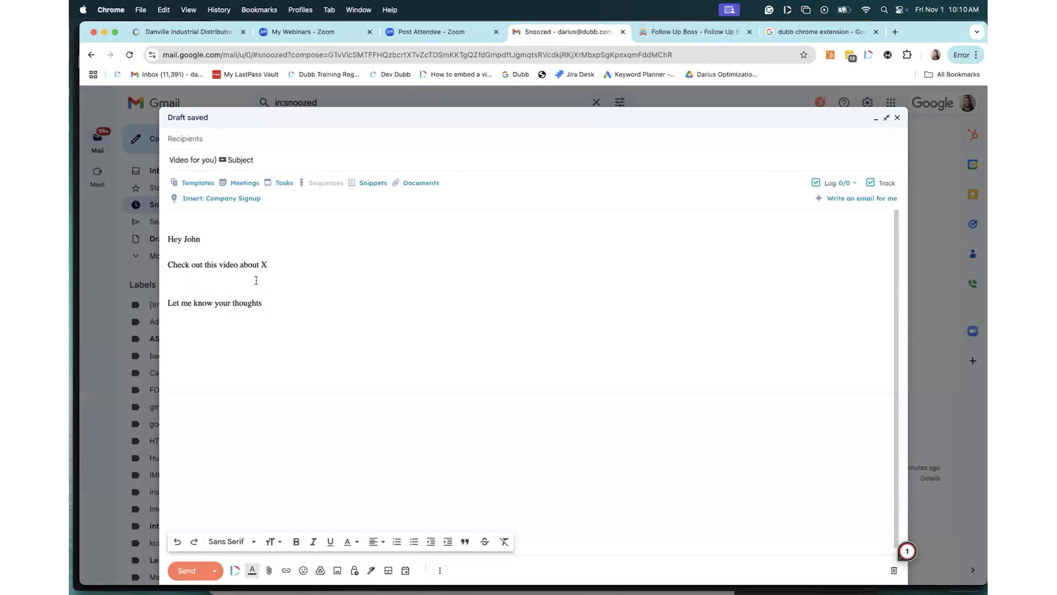
click(178, 295)
key(BackSpace)
key(BackSpace)
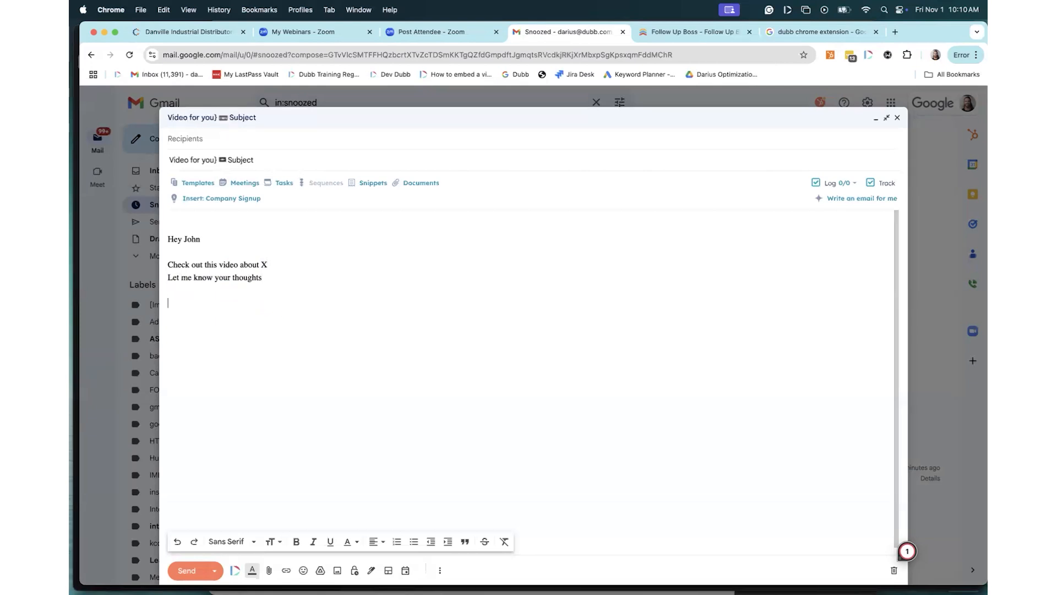
- Try inserting the newly recorded Dubb video below the message text, and delete it from the draft again
click(235, 571)
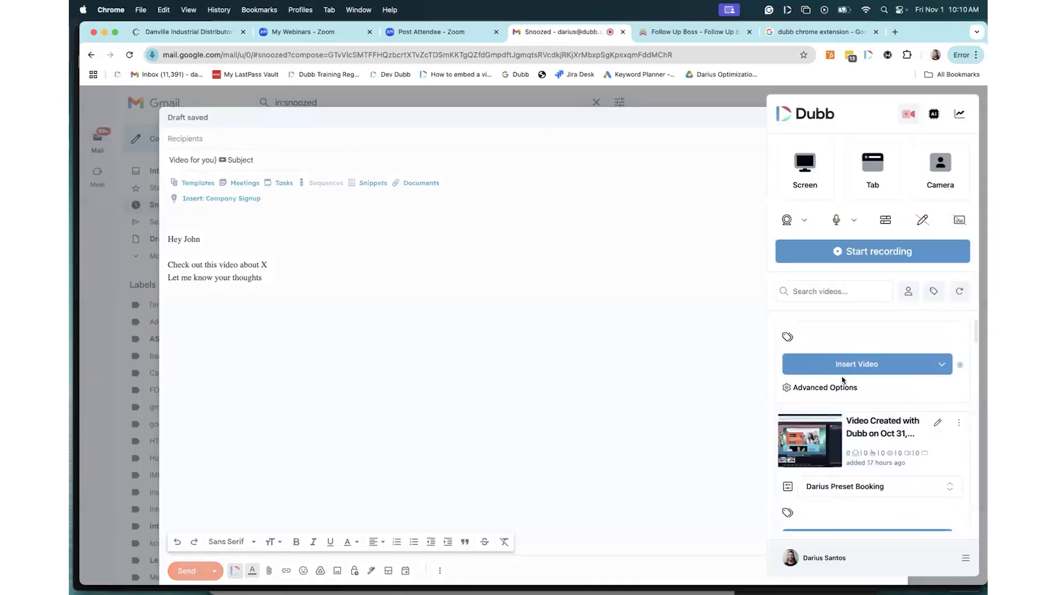
click(857, 447)
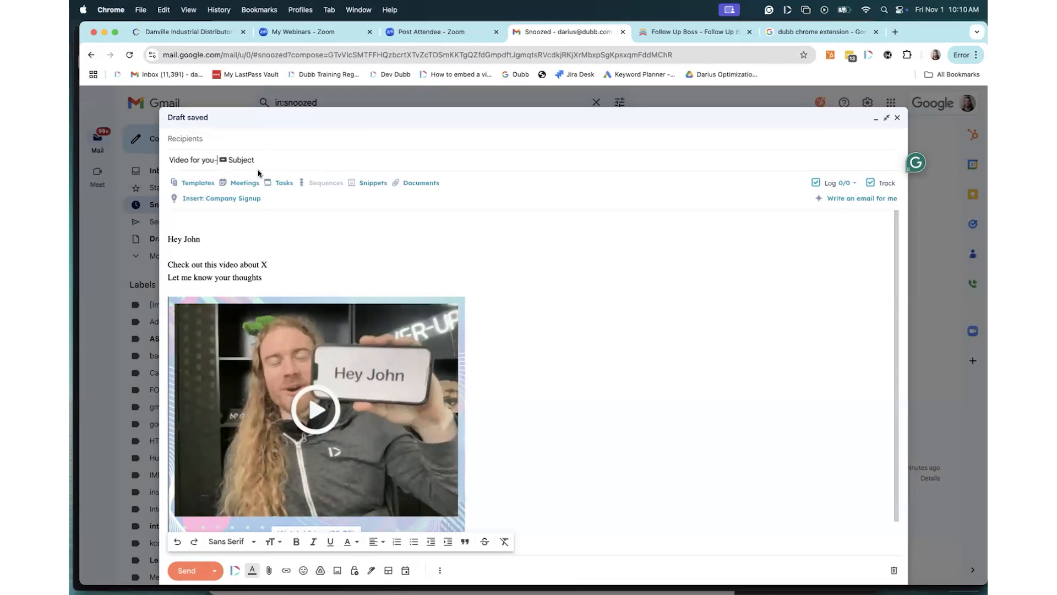
scroll(402, 381, down, 2)
drag(493, 450, 222, 267)
key(BackSpace)
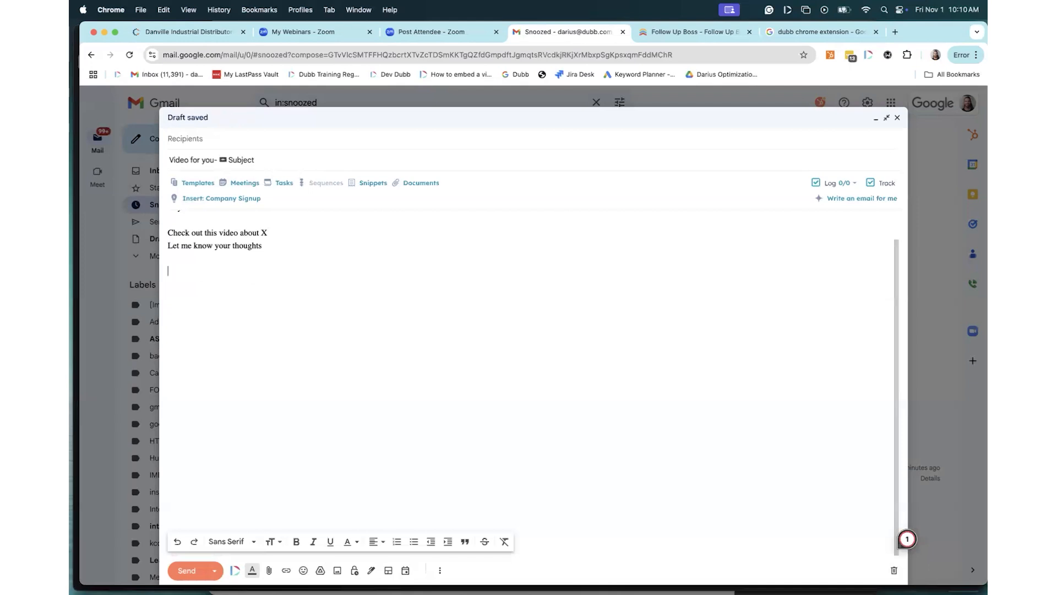
- Highlight the draft's subject and body text, and look through the video list in the Dubb extension
triple_click(212, 160)
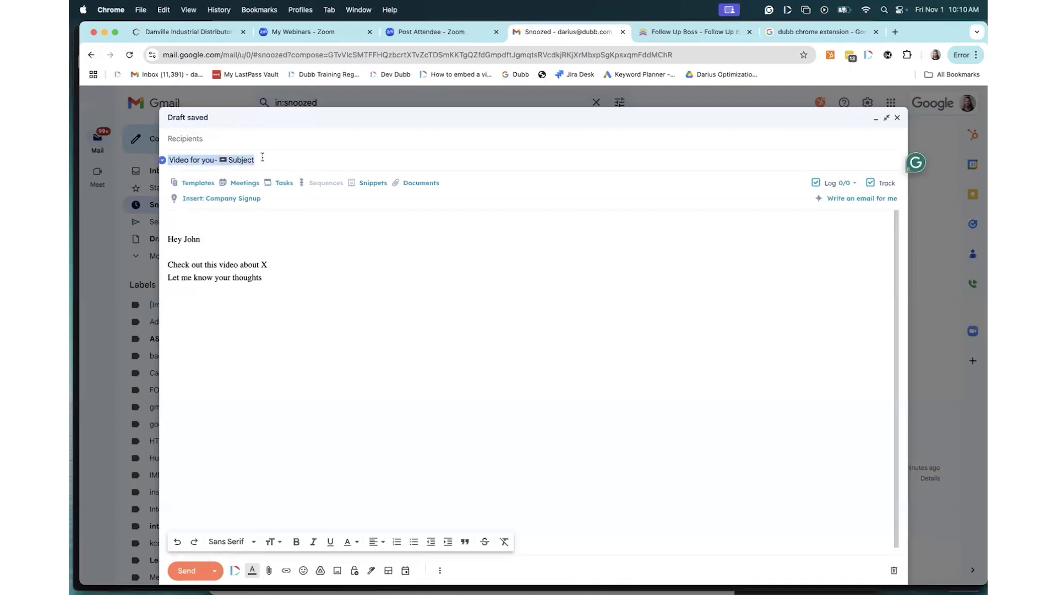
drag(278, 275, 123, 175)
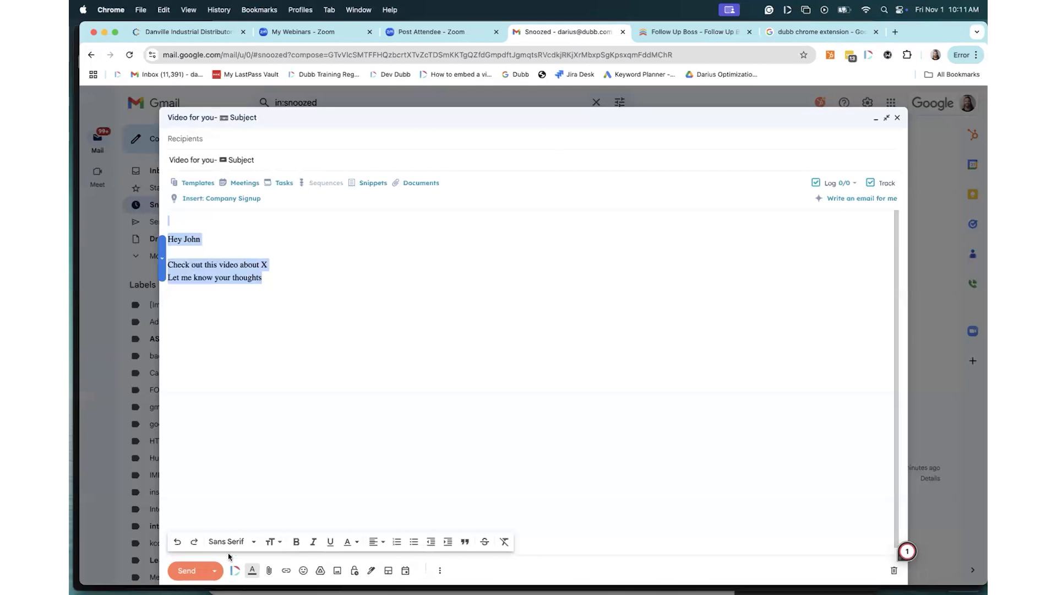
click(870, 55)
scroll(798, 404, down, 3)
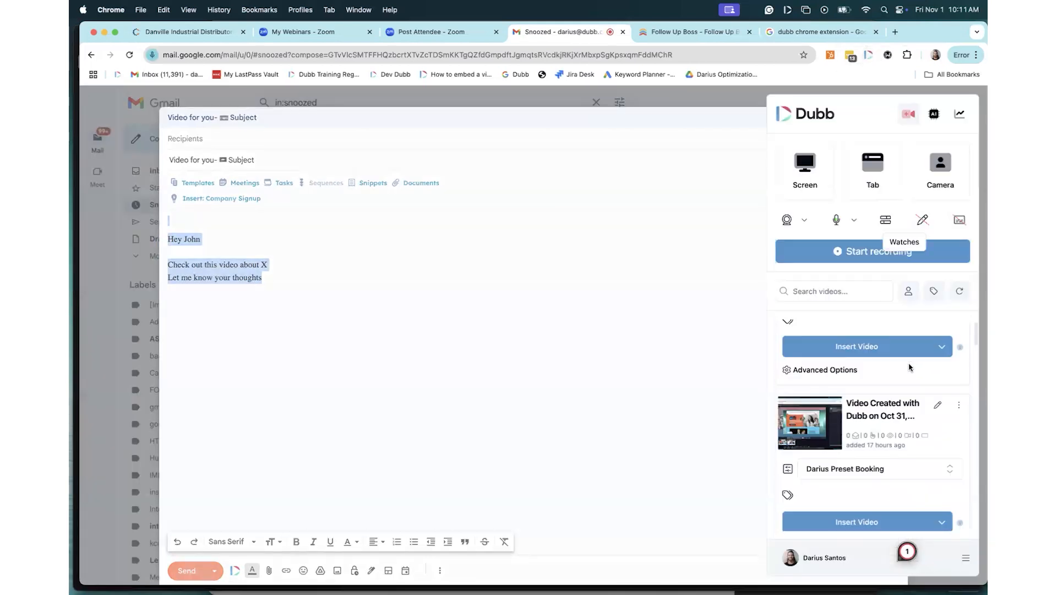
scroll(797, 404, up, 1)
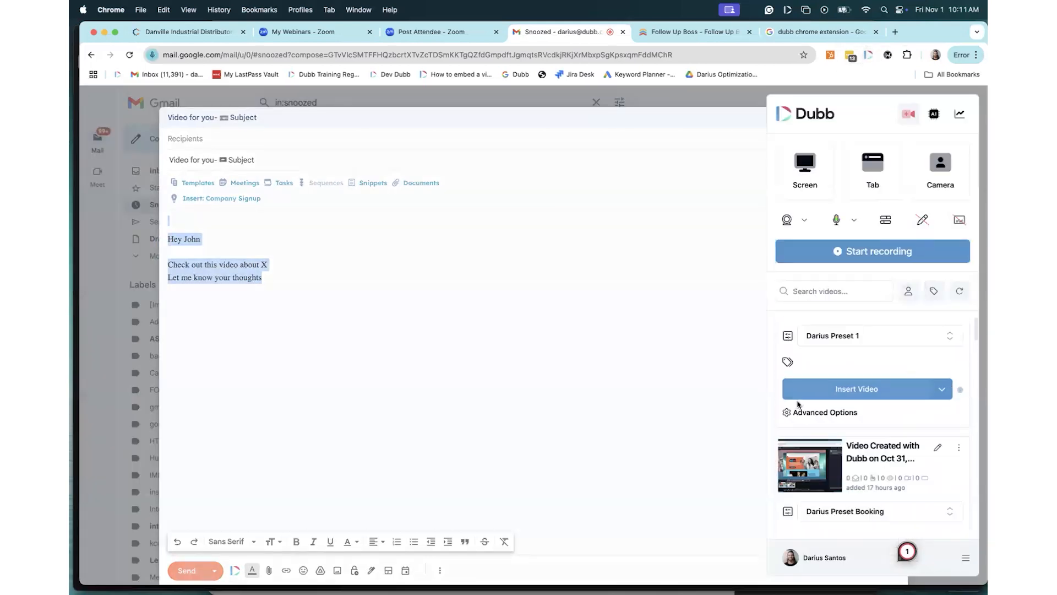
- Open the Yahoo home page in a new tab
click(896, 32)
text(yah)
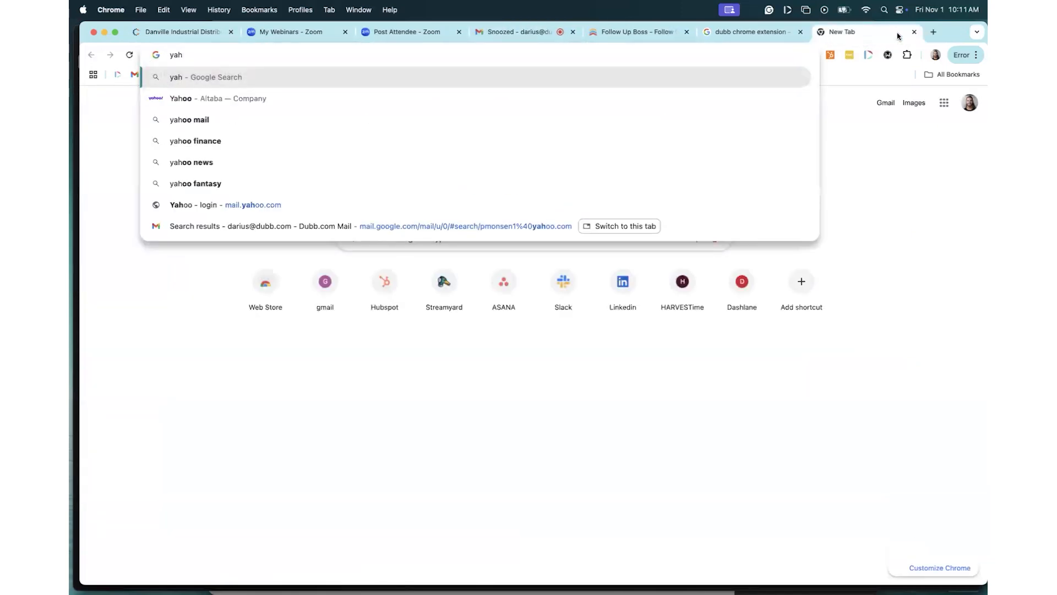
text(oo)
key(Return)
click(352, 201)
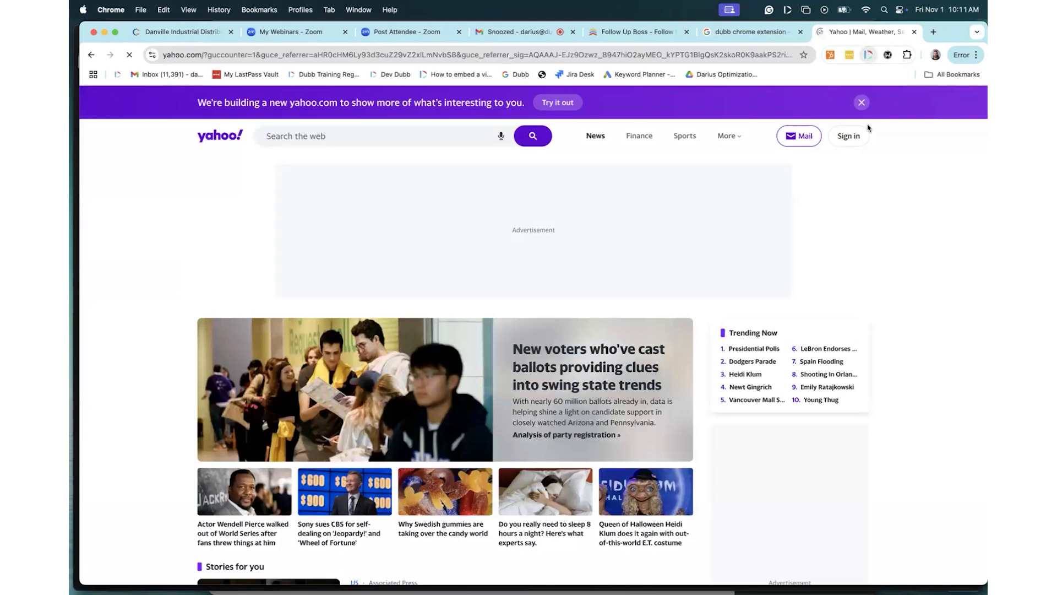
- Copy the Nov 1, 2024 video to the clipboard with the Dubb extension and return to the Gmail draft
click(868, 55)
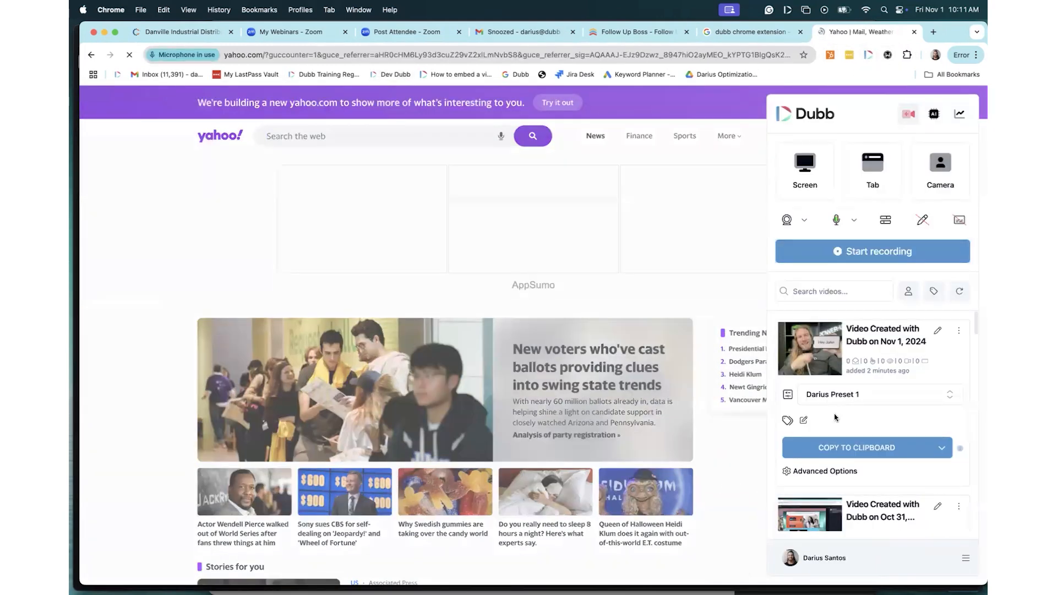
click(862, 447)
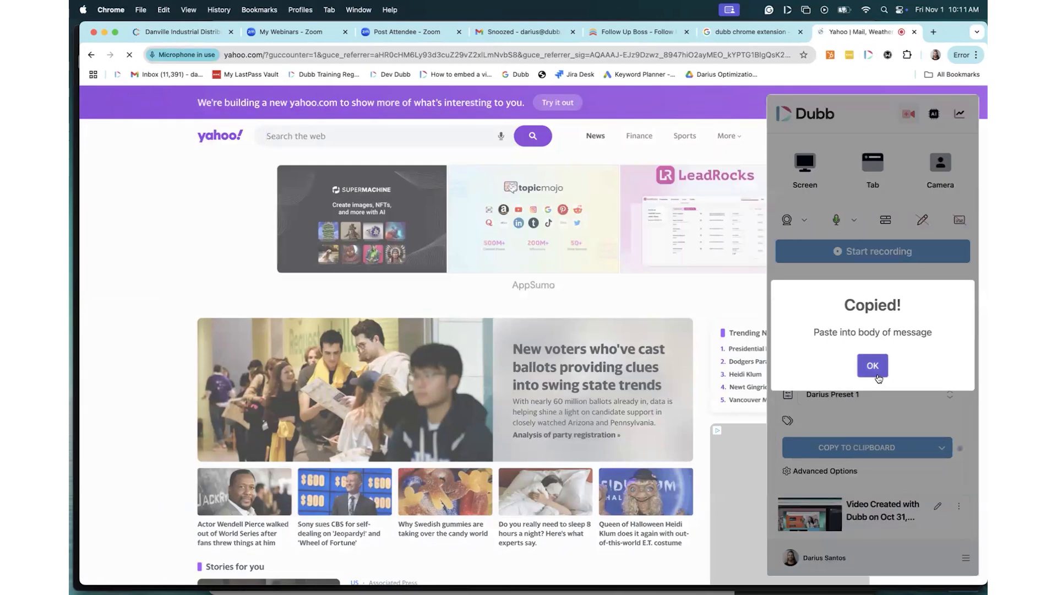
click(871, 363)
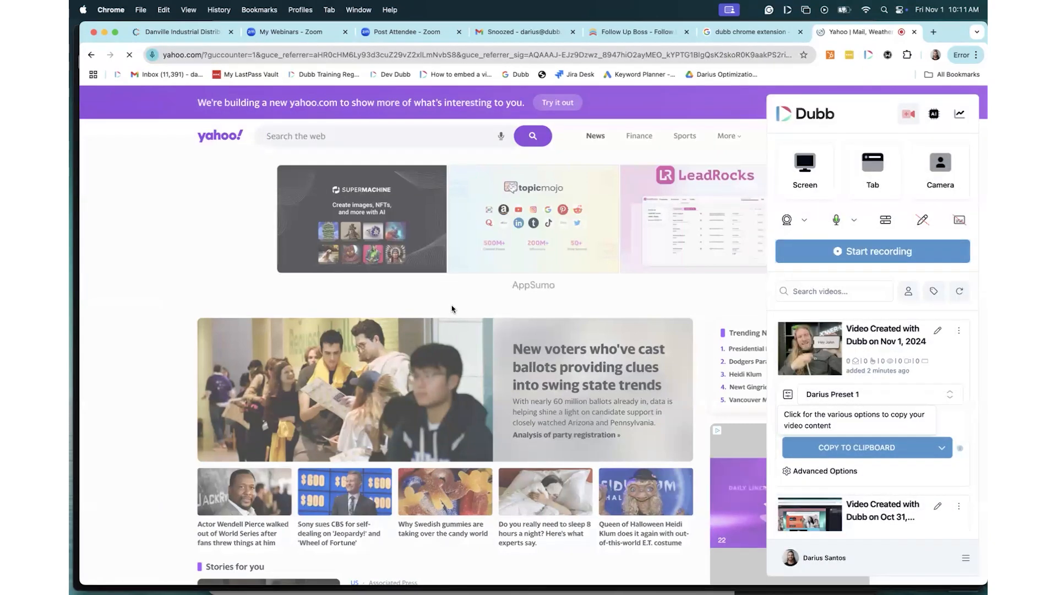
click(509, 35)
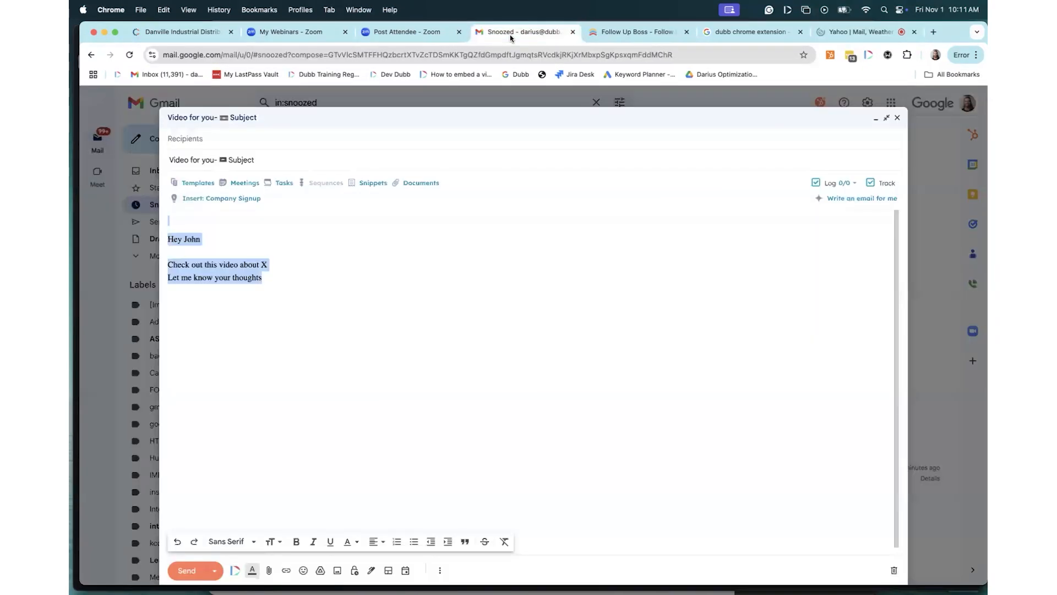